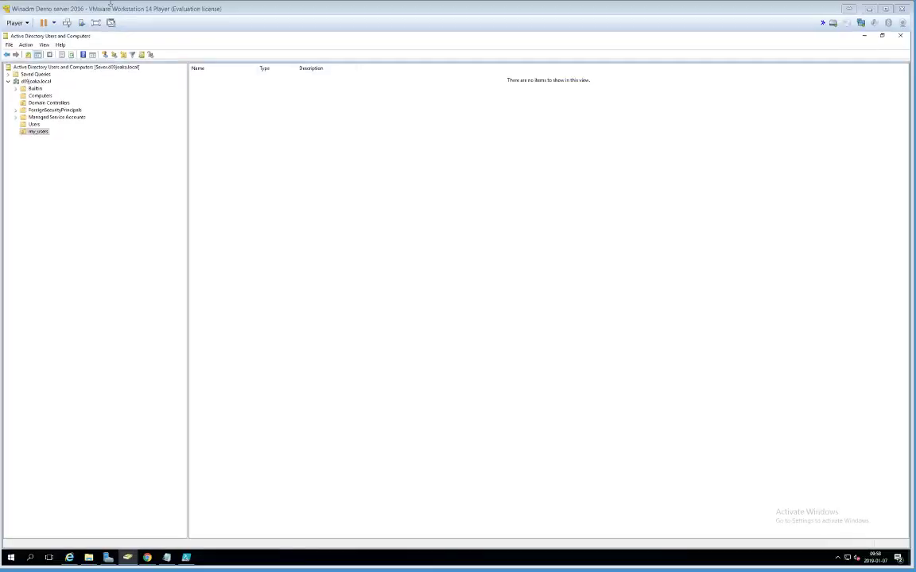
{"action": "right_click", "coordinate": [288, 153]}
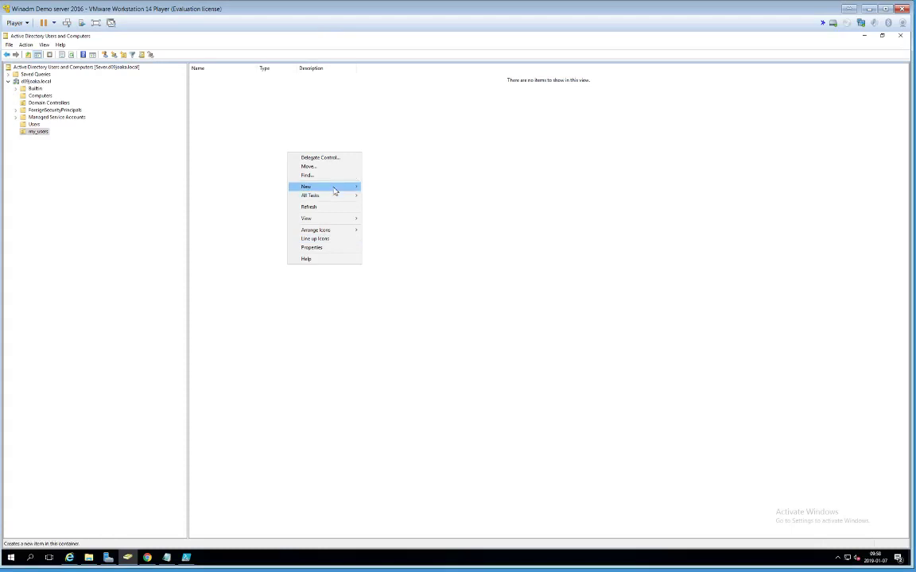
{"action": "mouse_move", "coordinate": [337, 188]}
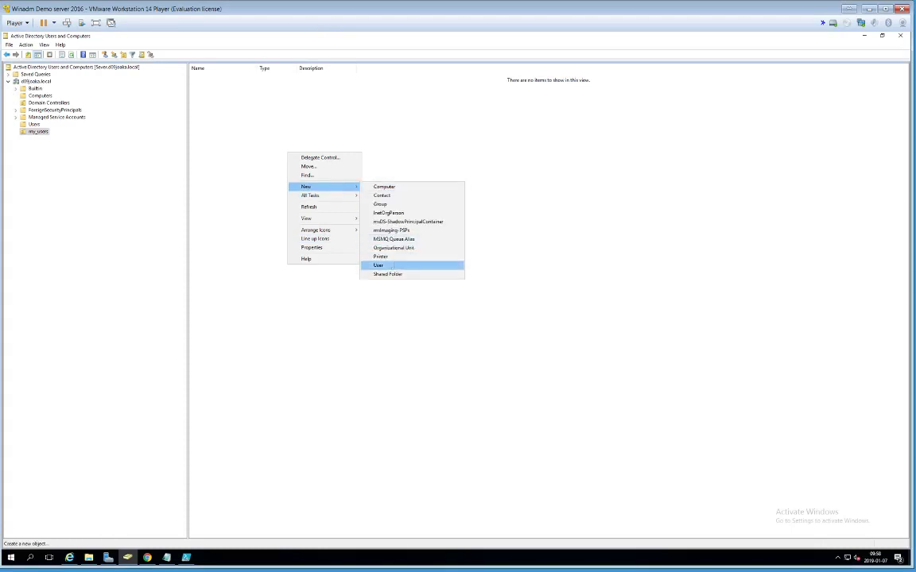
{"action": "left_click", "coordinate": [393, 266]}
{"action": "type", "text": "isfdsdfjf"}
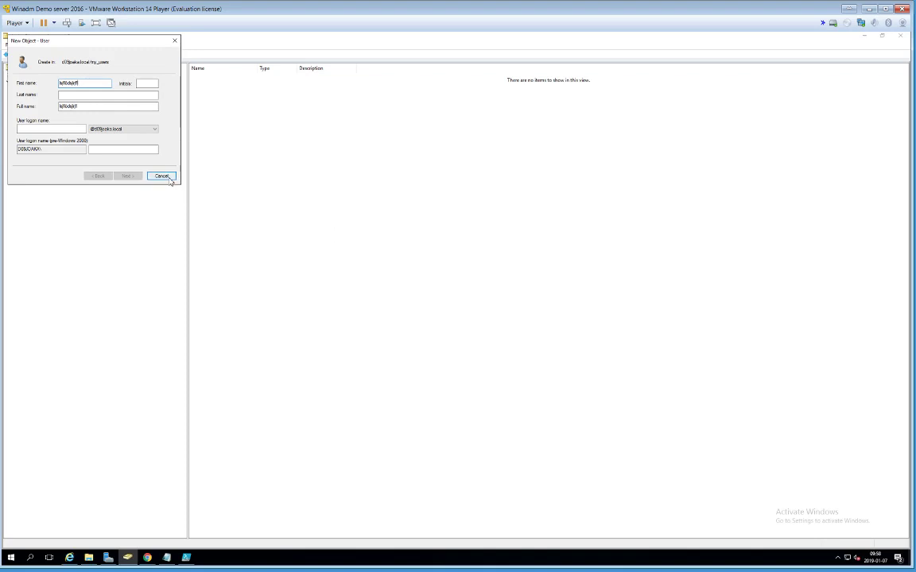
{"action": "left_click", "coordinate": [175, 40]}
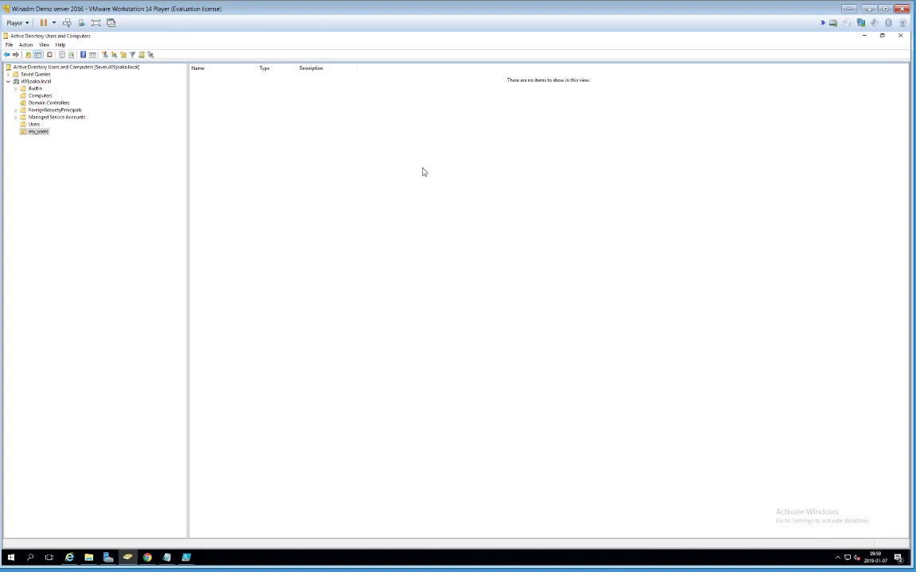
Step: Search 'power' from the taskbar and bring the Windows PowerShell ISE window with the AD user script forward
{"action": "left_click", "coordinate": [28, 559]}
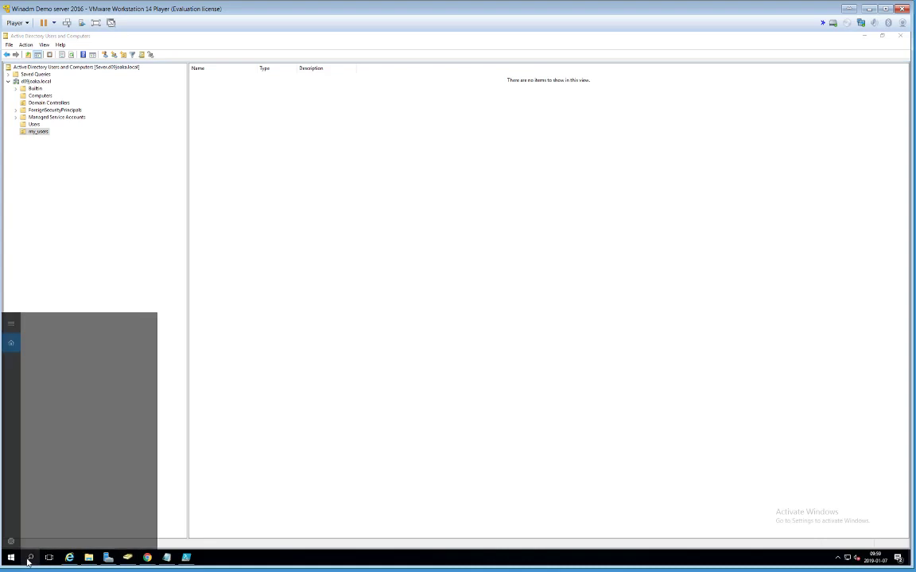
{"action": "type", "text": "power"}
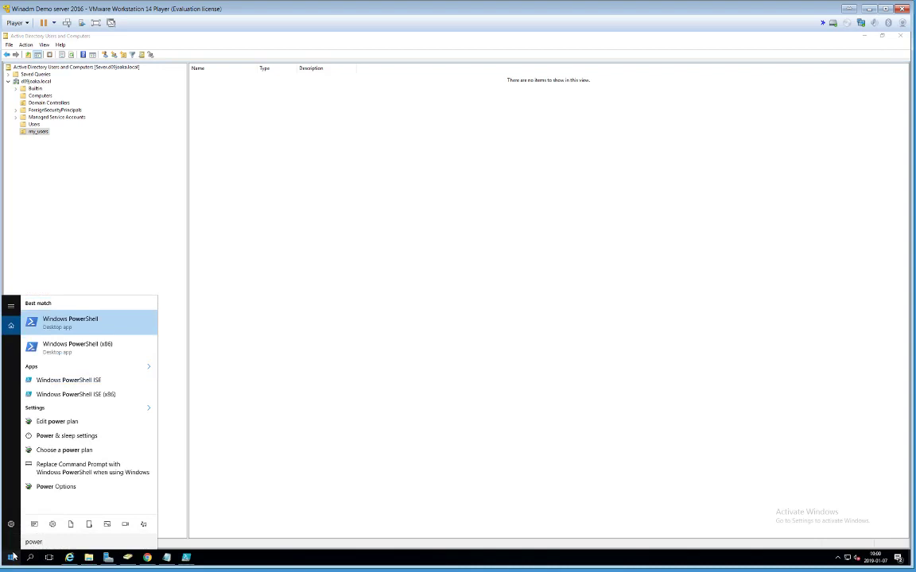
{"action": "key", "text": "Down"}
{"action": "key", "text": "Down"}
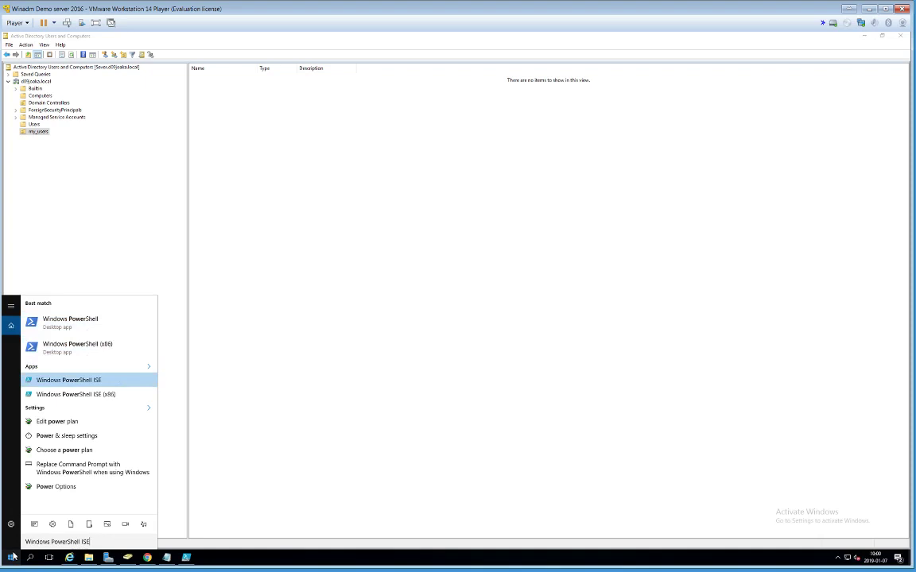
{"action": "left_click", "coordinate": [187, 558]}
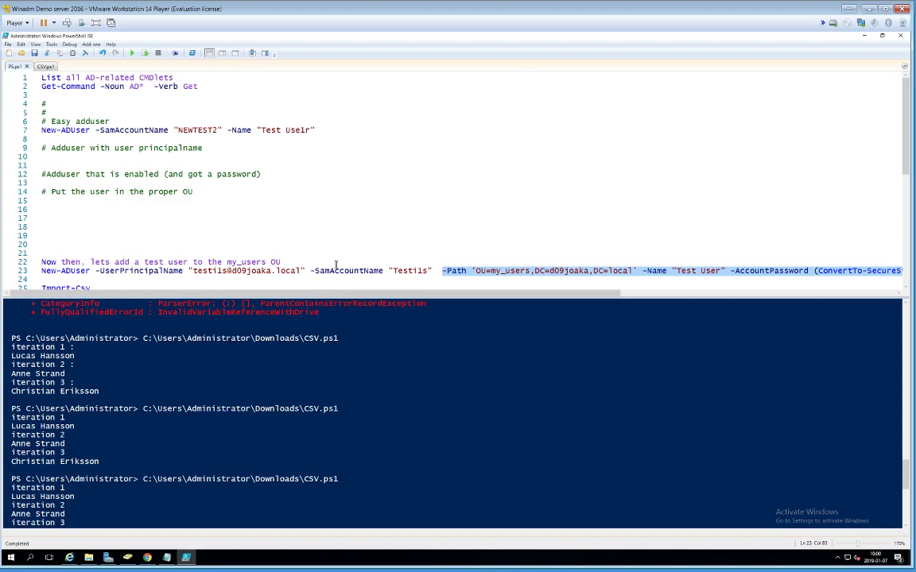
Step: Clear the previous run's output from the console pane and select the New-ADUser command on line 7
{"action": "left_click", "coordinate": [306, 243]}
{"action": "key", "text": "shift+Up"}
{"action": "key", "text": "shift+Up"}
{"action": "key", "text": "shift+Up"}
{"action": "key", "text": "shift+Up"}
{"action": "key", "text": "shift+Up"}
{"action": "key", "text": "shift+Up"}
{"action": "key", "text": "shift+Up"}
{"action": "key", "text": "shift+Up"}
{"action": "key", "text": "shift+Up"}
{"action": "key", "text": "shift+Up"}
{"action": "key", "text": "shift+Up"}
{"action": "key", "text": "shift+Up"}
{"action": "key", "text": "shift+Up"}
{"action": "key", "text": "shift+Up"}
{"action": "key", "text": "shift+Up"}
{"action": "key", "text": "shift+Up"}
{"action": "key", "text": "shift+Up"}
{"action": "key", "text": "shift+Up"}
{"action": "key", "text": "shift+Up"}
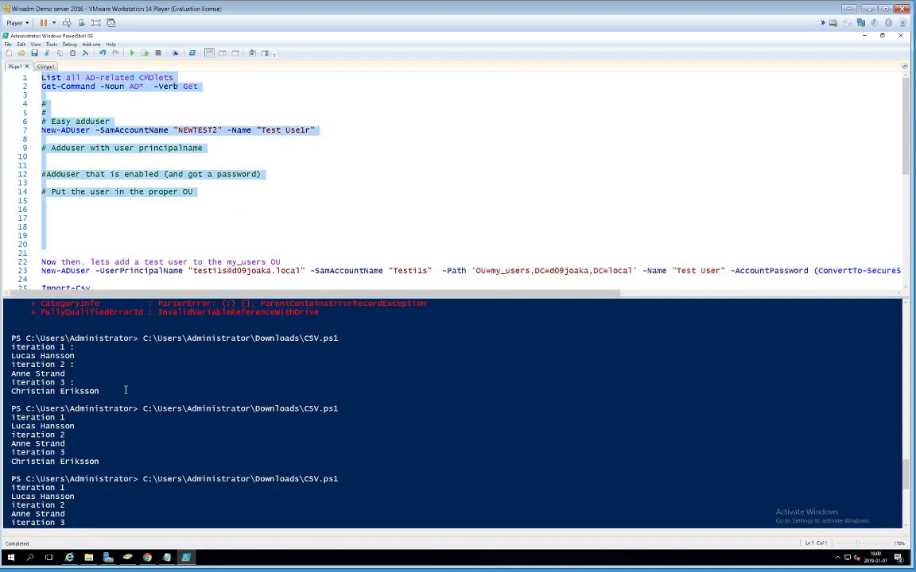
{"action": "scroll", "coordinate": [309, 400], "scroll_direction": "down", "scroll_amount": 5}
{"action": "left_click_drag", "start_coordinate": [67, 343], "coordinate": [304, 402]}
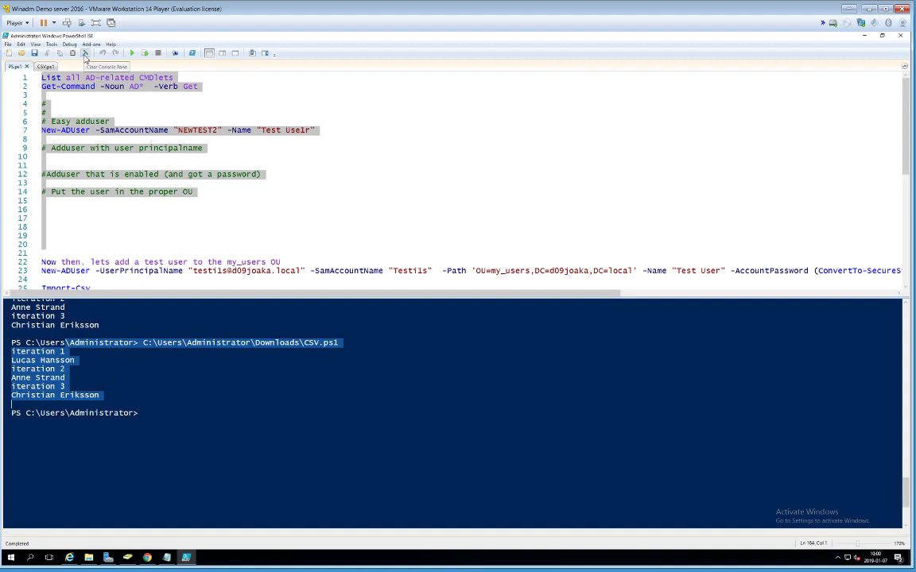
{"action": "left_click", "coordinate": [85, 53]}
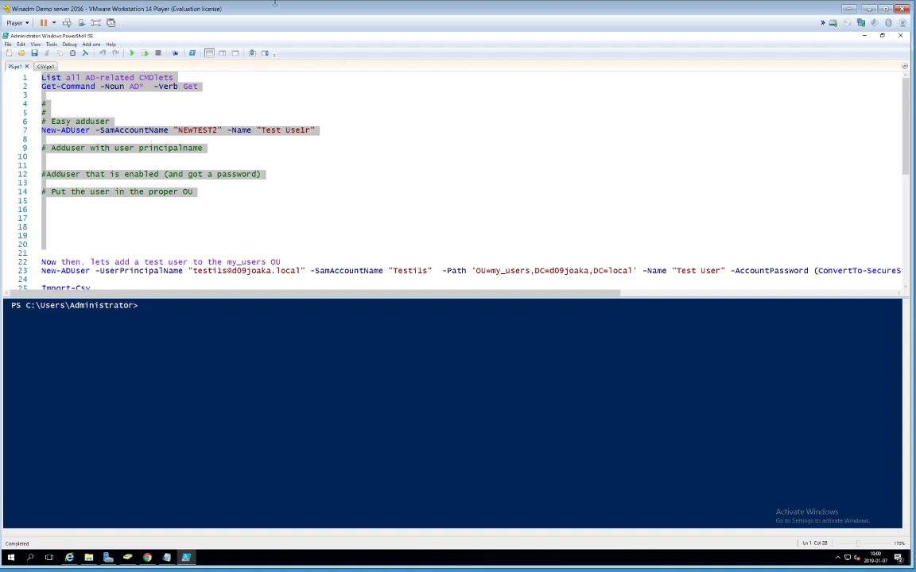
{"action": "left_click", "coordinate": [265, 222]}
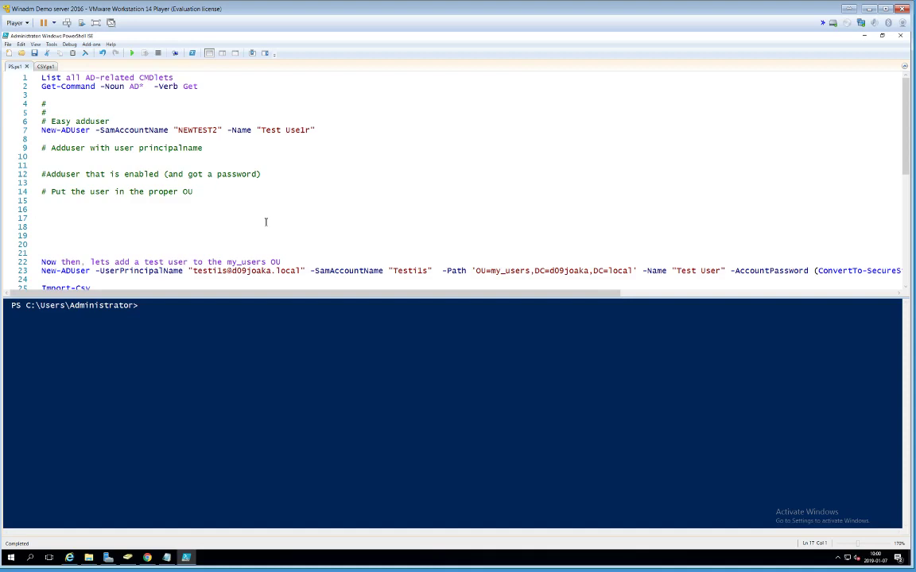
{"action": "left_click_drag", "start_coordinate": [91, 129], "coordinate": [37, 129]}
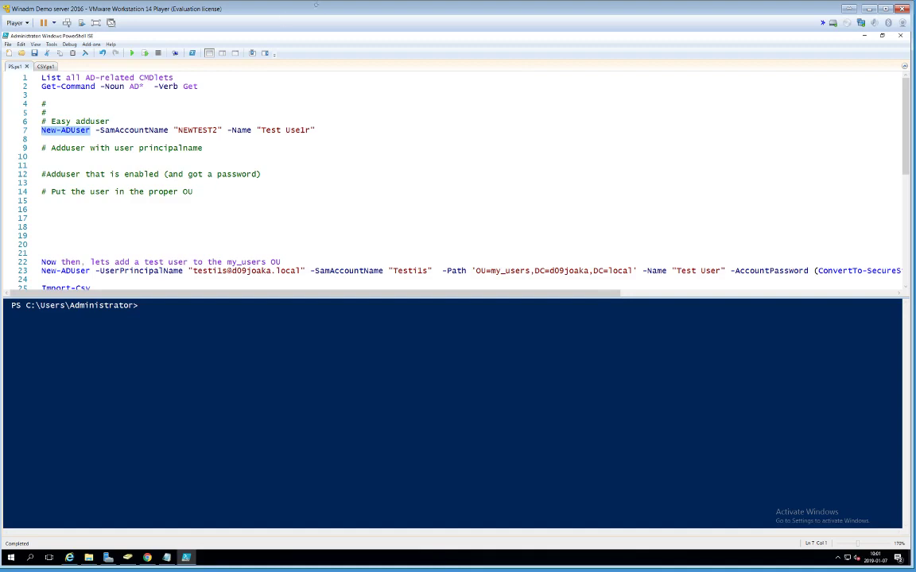
Step: Correct line 7 to -SamAccountName "NEWTEST" and -Name "Test User"
{"action": "left_click", "coordinate": [219, 129]}
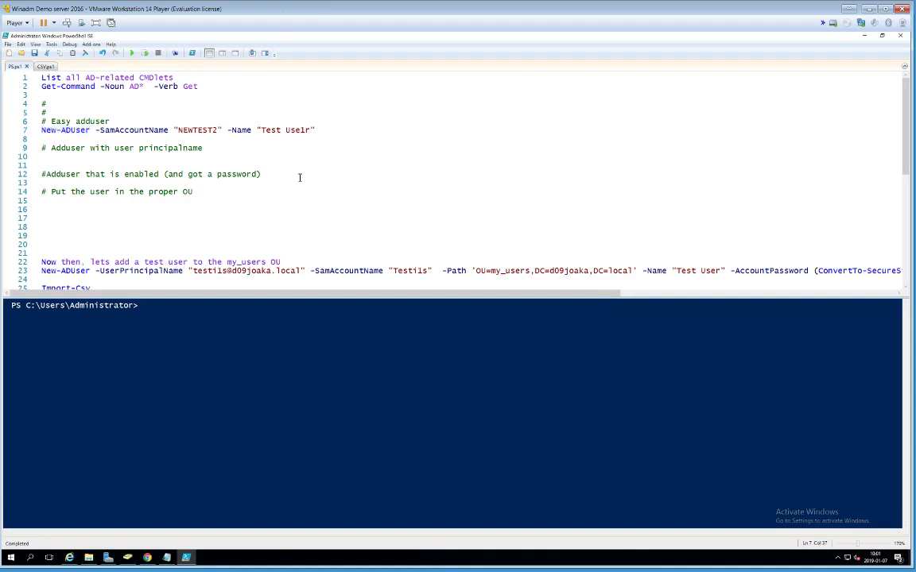
{"action": "key", "text": "BackSpace"}
{"action": "left_click", "coordinate": [298, 131]}
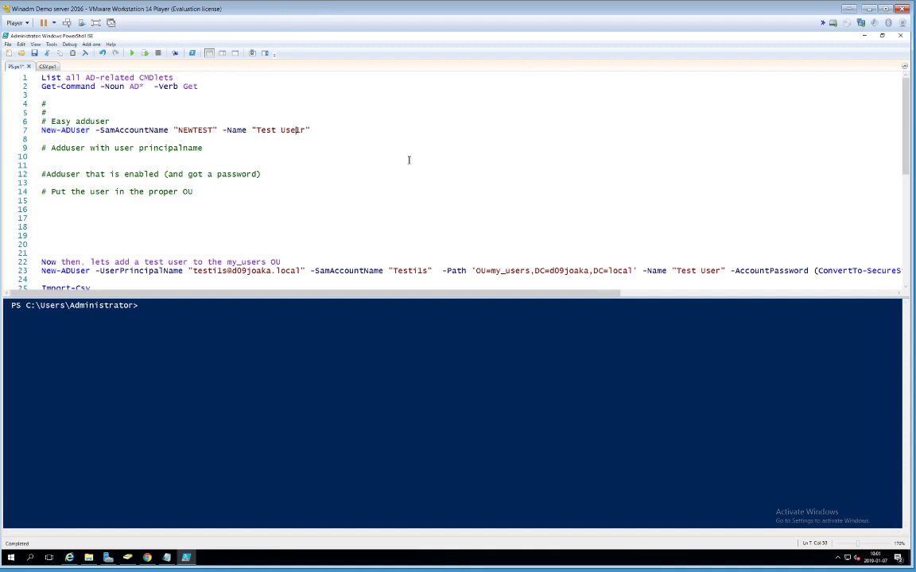
{"action": "key", "text": "BackSpace"}
Step: Run the corrected New-ADUser line as a selection and return to Active Directory Users and Computers
{"action": "left_click_drag", "start_coordinate": [307, 131], "coordinate": [41, 131]}
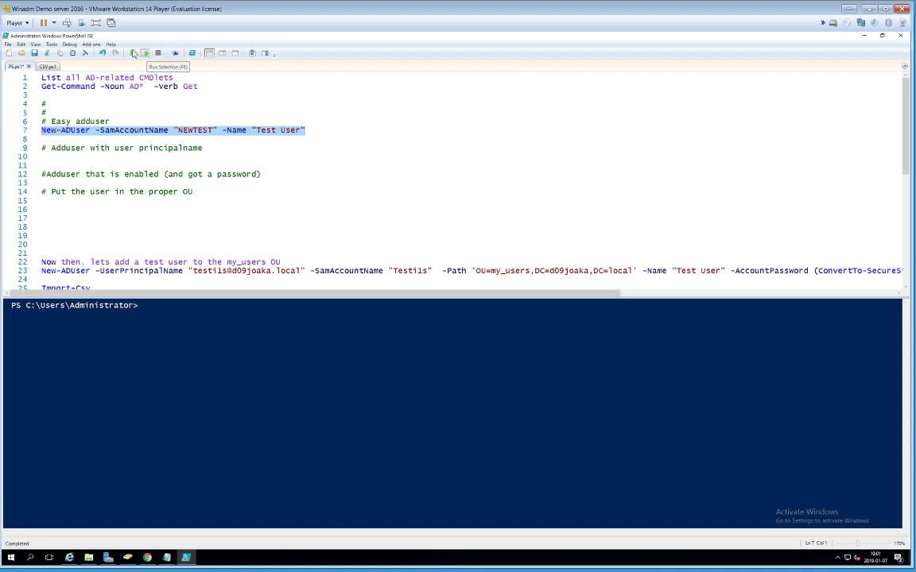
{"action": "left_click", "coordinate": [145, 53]}
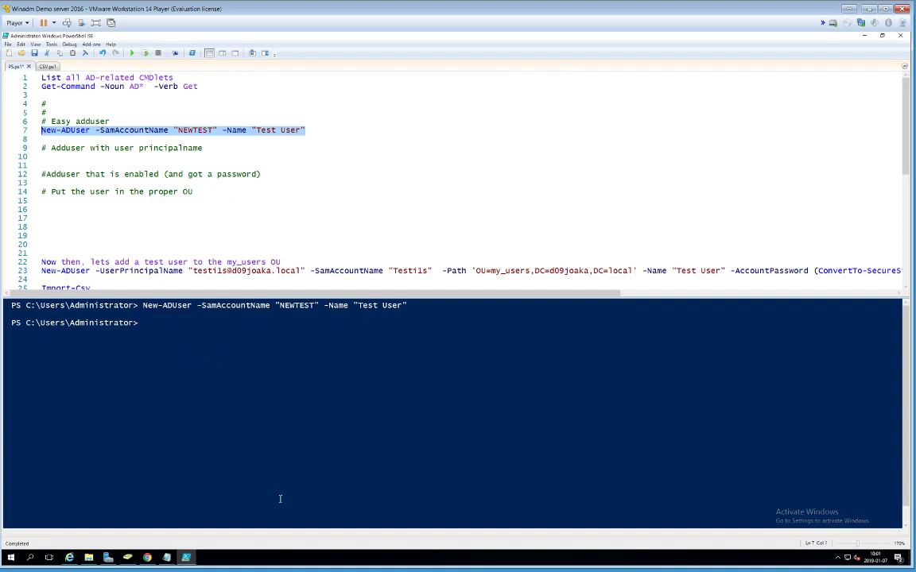
{"action": "left_click", "coordinate": [127, 559]}
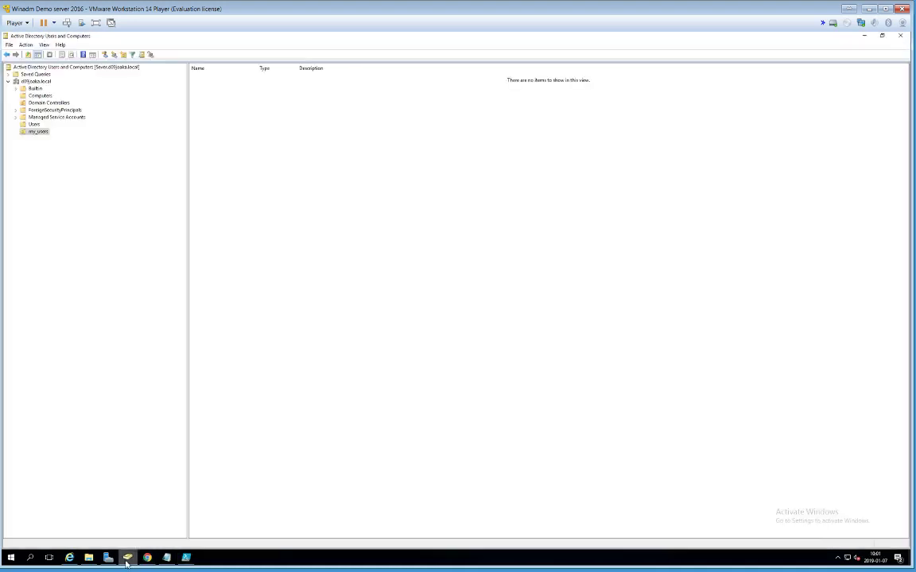
Step: Refresh the Users container so the new Test User account appears, then select it
{"action": "left_click", "coordinate": [34, 124]}
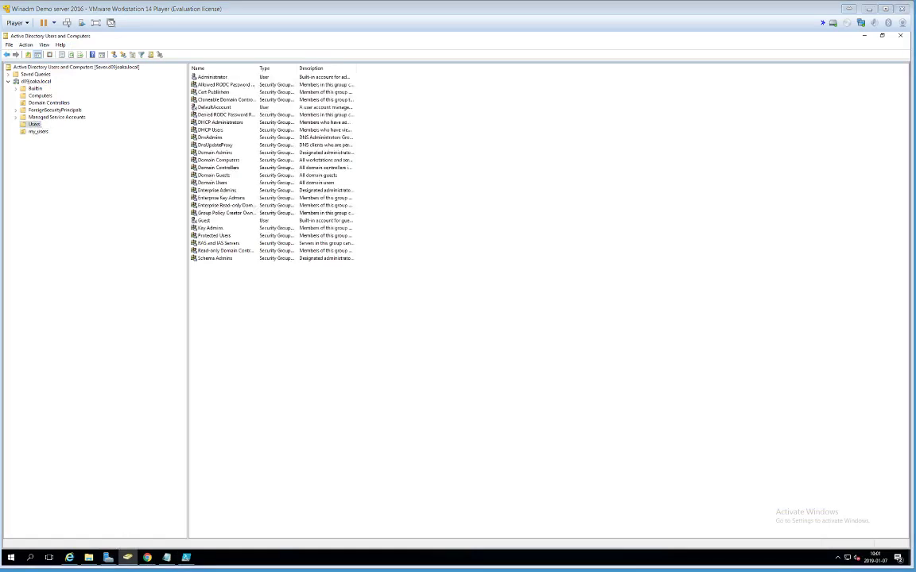
{"action": "left_click", "coordinate": [71, 55]}
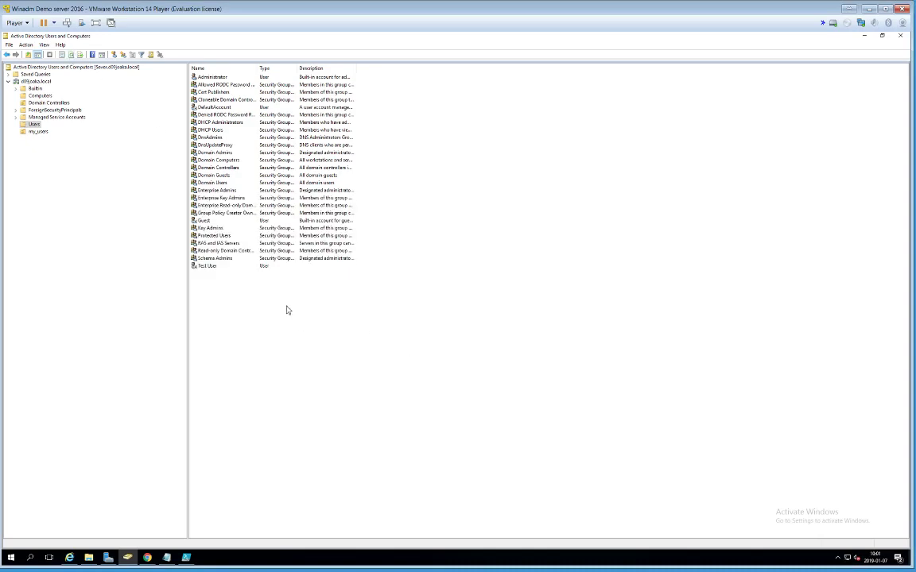
{"action": "left_click", "coordinate": [208, 267]}
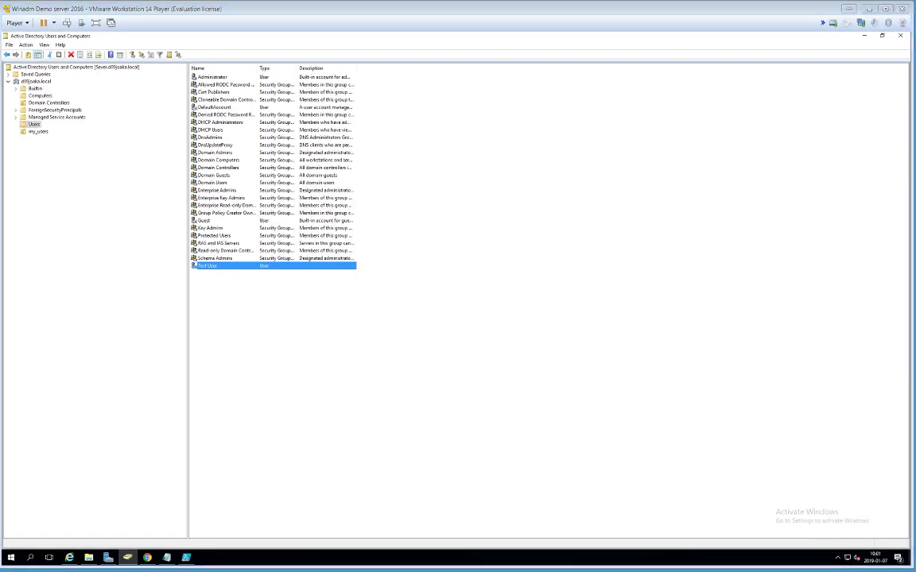
{"action": "left_click", "coordinate": [380, 470]}
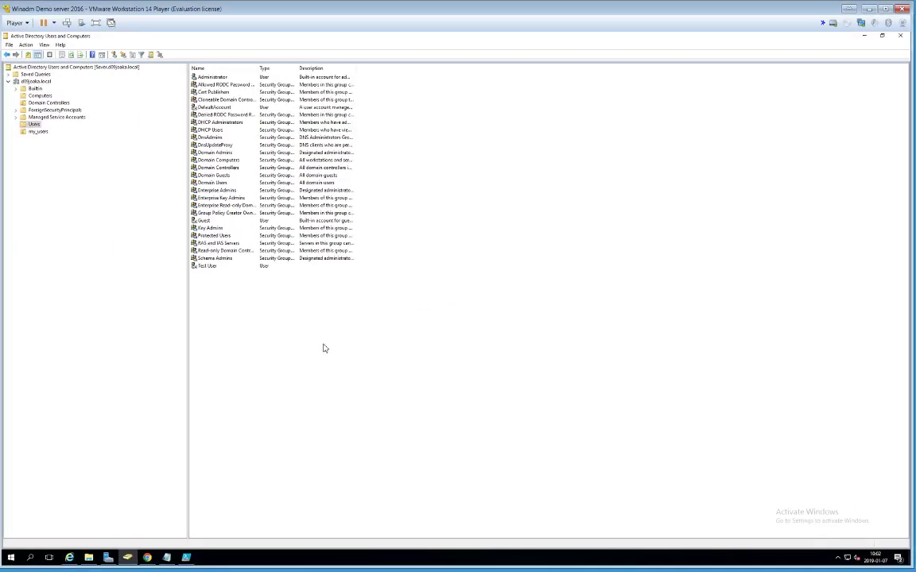
Step: Open Test User's properties and check the Address, Account (NEWTEST logon name) and Profile tabs
{"action": "double_click", "coordinate": [215, 267]}
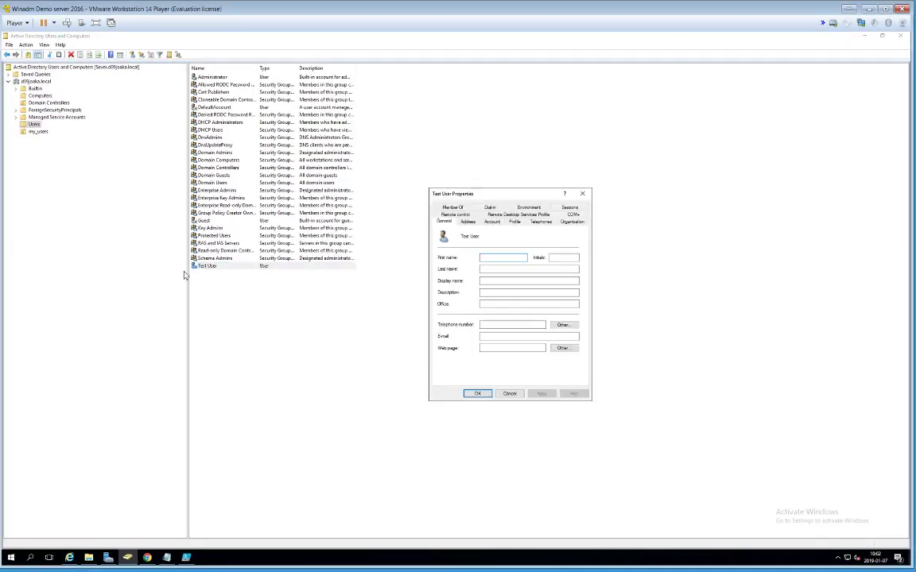
{"action": "left_click", "coordinate": [466, 222]}
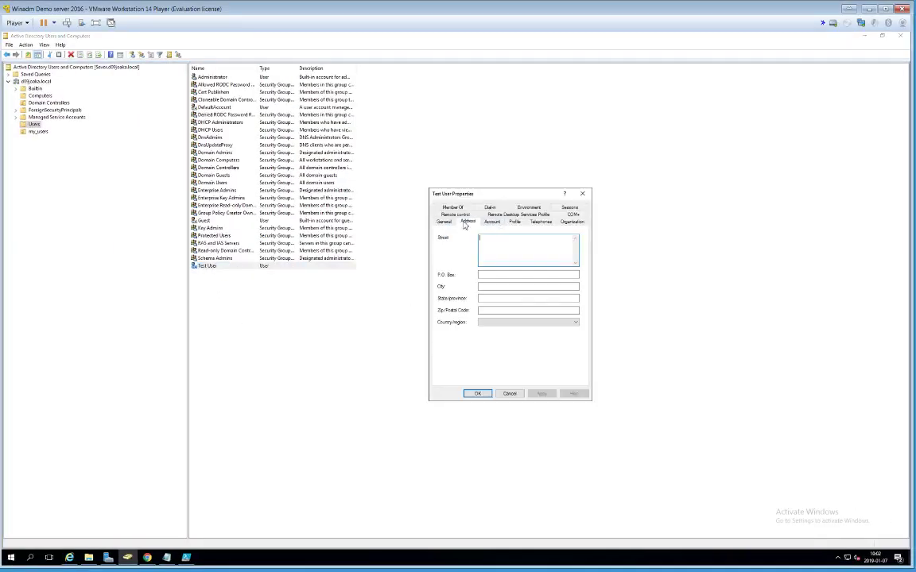
{"action": "left_click", "coordinate": [492, 222]}
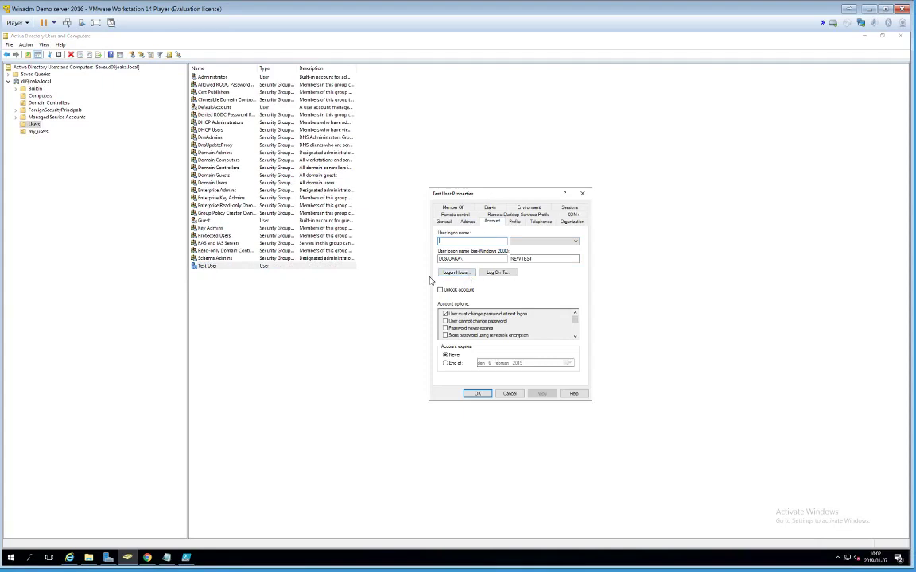
{"action": "left_click", "coordinate": [537, 259]}
{"action": "left_click_drag", "start_coordinate": [537, 259], "coordinate": [503, 259]}
{"action": "left_click", "coordinate": [542, 222]}
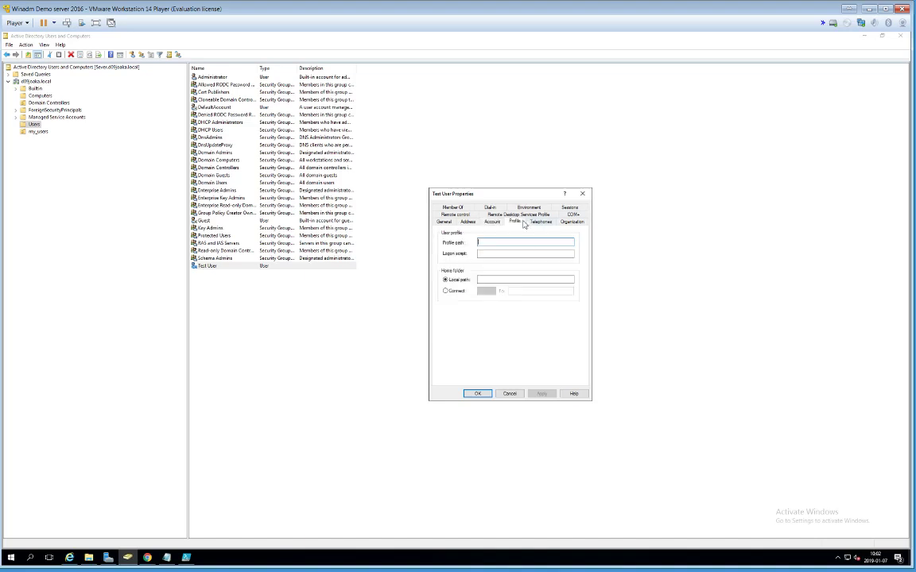
Step: Browse the Member Of, Dial-in, Environment, COM+ and Organization tabs, then close the properties
{"action": "left_click", "coordinate": [571, 222]}
{"action": "left_click", "coordinate": [518, 215]}
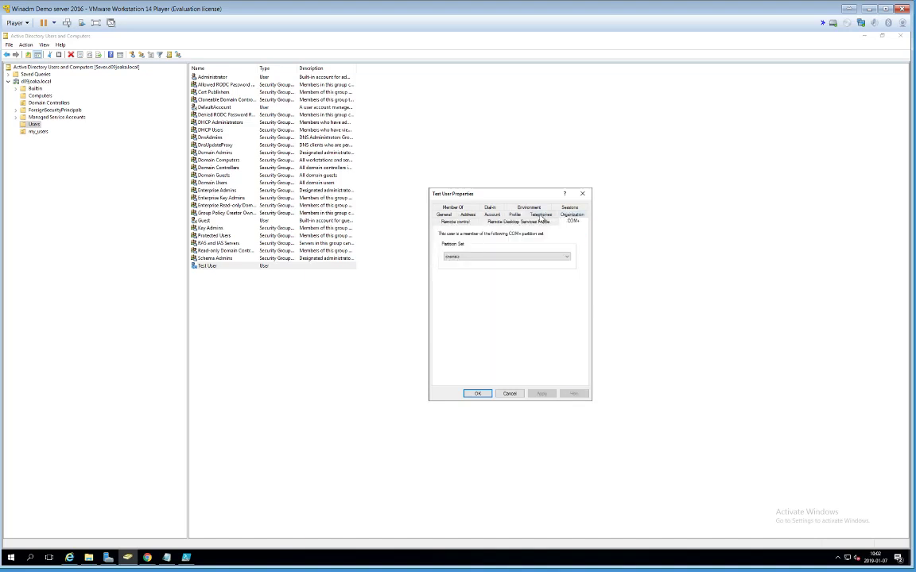
{"action": "left_click", "coordinate": [528, 216]}
{"action": "left_click", "coordinate": [521, 216]}
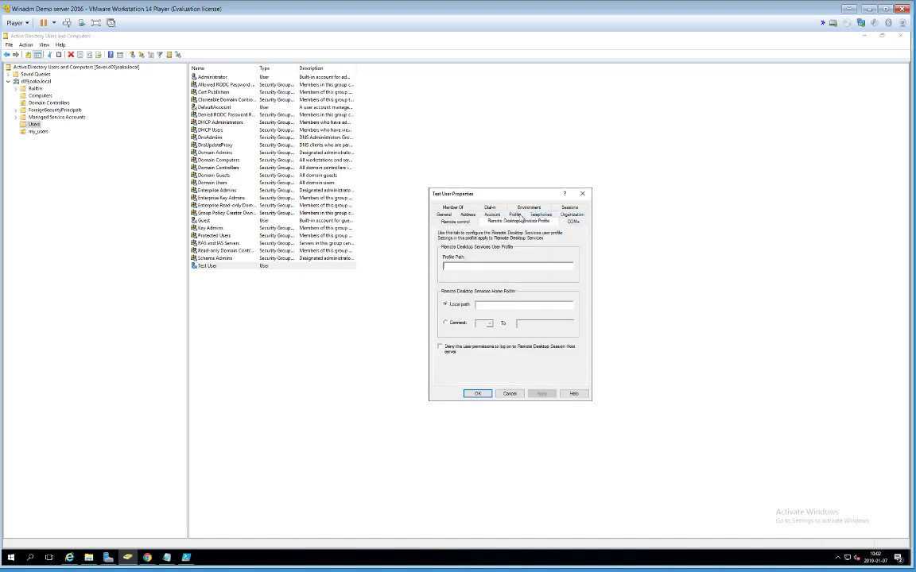
{"action": "left_click", "coordinate": [438, 215]}
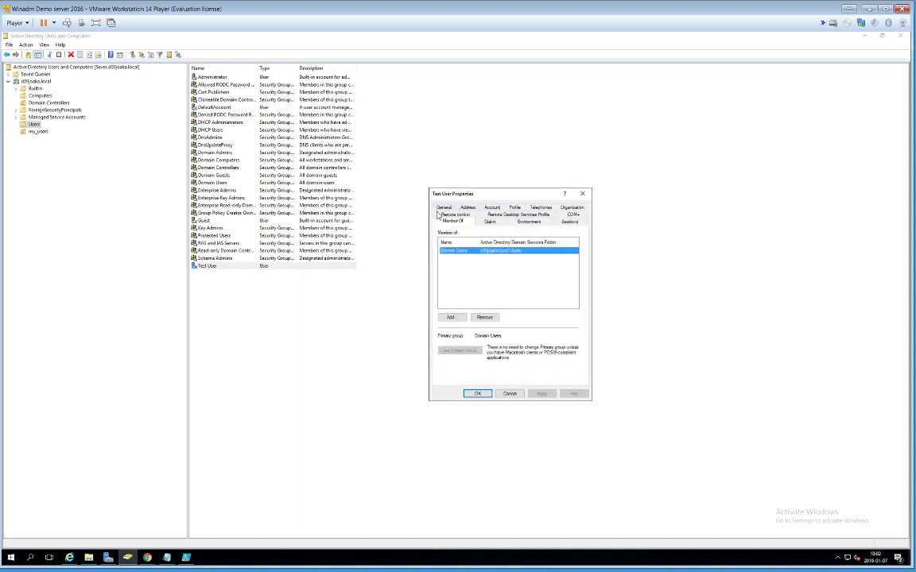
{"action": "left_click", "coordinate": [489, 221]}
{"action": "left_click", "coordinate": [528, 222]}
{"action": "left_click", "coordinate": [572, 214]}
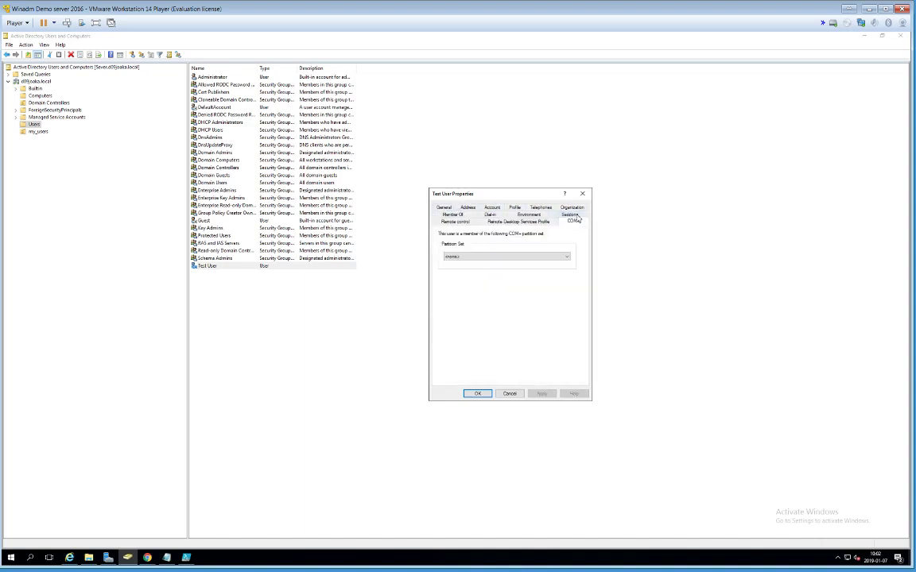
{"action": "left_click", "coordinate": [569, 214]}
{"action": "left_click", "coordinate": [529, 206]}
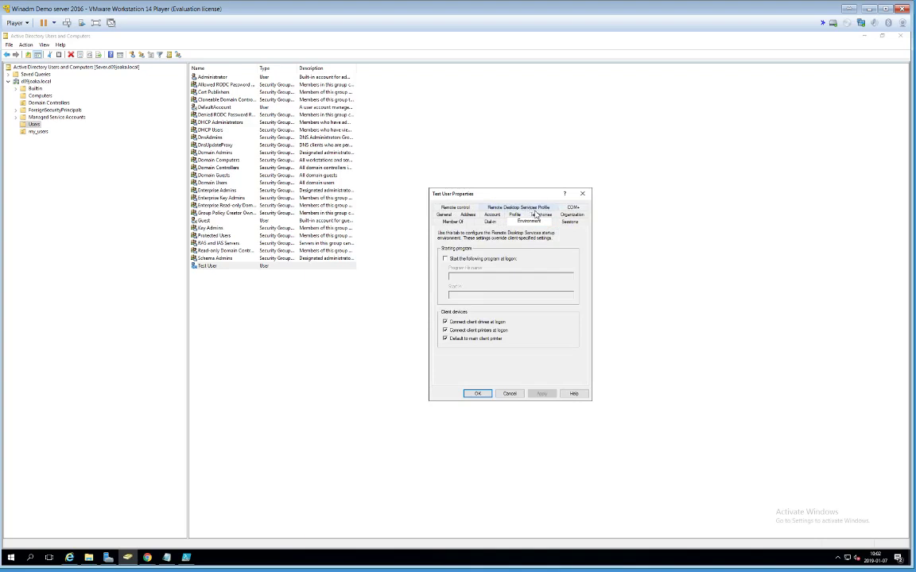
{"action": "left_click", "coordinate": [582, 194]}
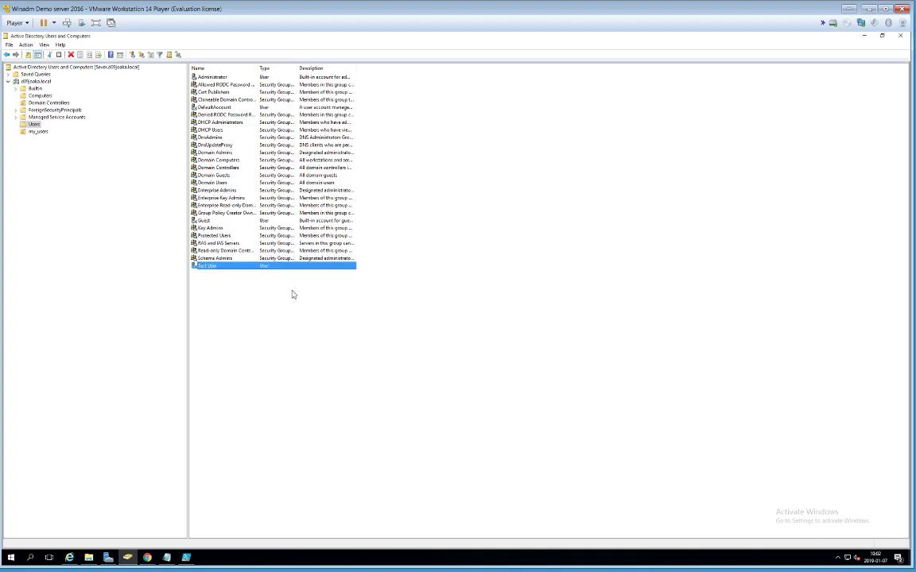
Step: Cancel a rename and a deletion of Test User, leaving it in the Users container
{"action": "left_click", "coordinate": [219, 267]}
{"action": "key", "text": "Escape"}
{"action": "left_click", "coordinate": [221, 268]}
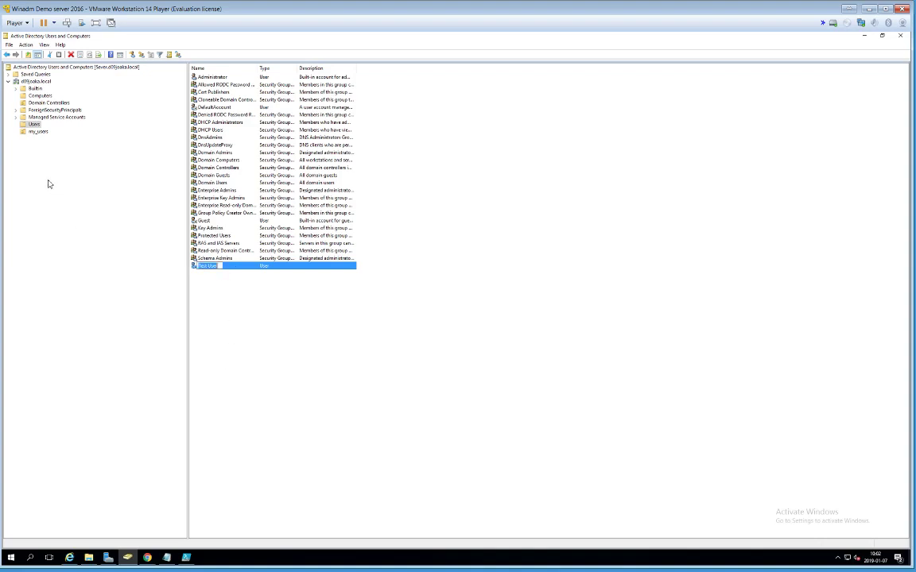
{"action": "left_click", "coordinate": [38, 131]}
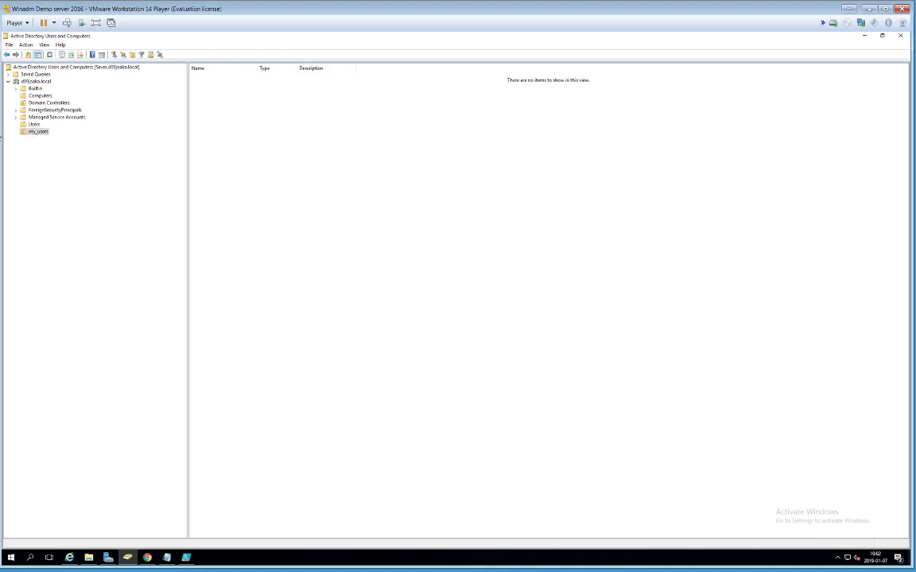
{"action": "left_click", "coordinate": [35, 124]}
{"action": "left_click", "coordinate": [230, 273]}
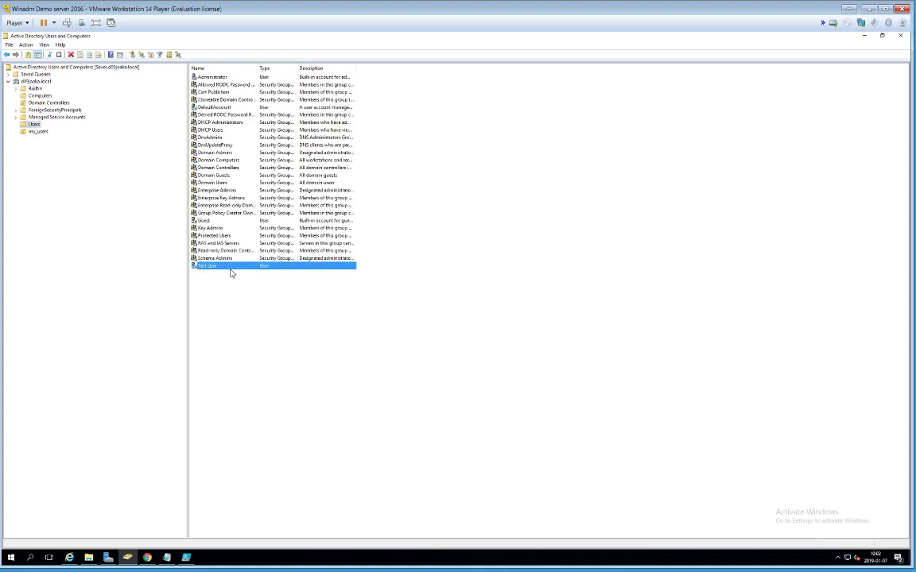
{"action": "key", "text": "Delete"}
{"action": "left_click", "coordinate": [508, 326]}
{"action": "left_click", "coordinate": [225, 323]}
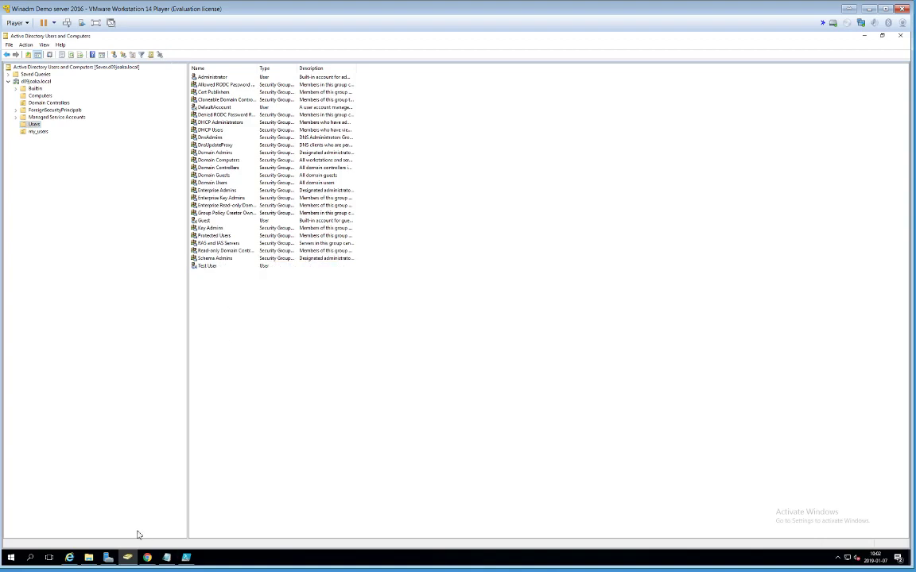
Step: Rerun the New-ADUser line with F8, which fails with 'account already exists'
{"action": "key", "text": "alt+Tab"}
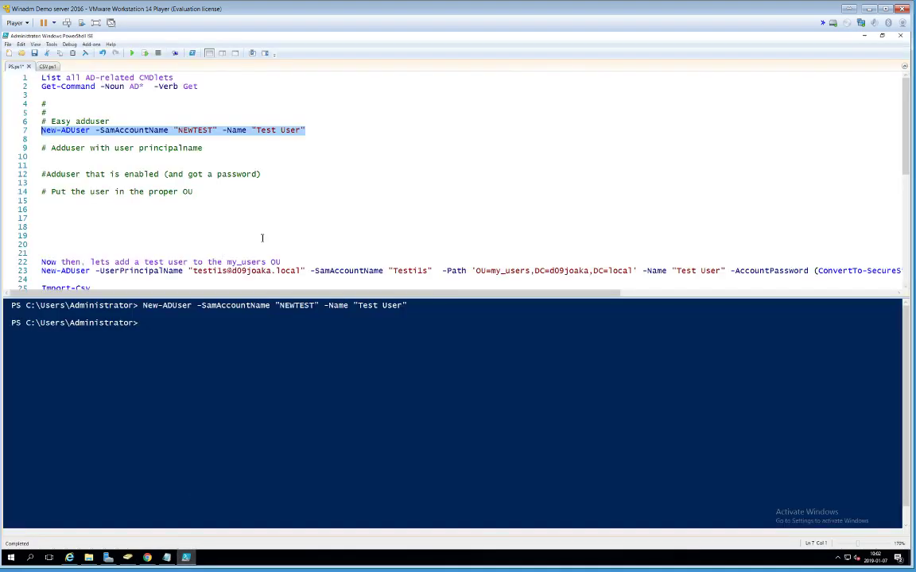
{"action": "key", "text": "F8"}
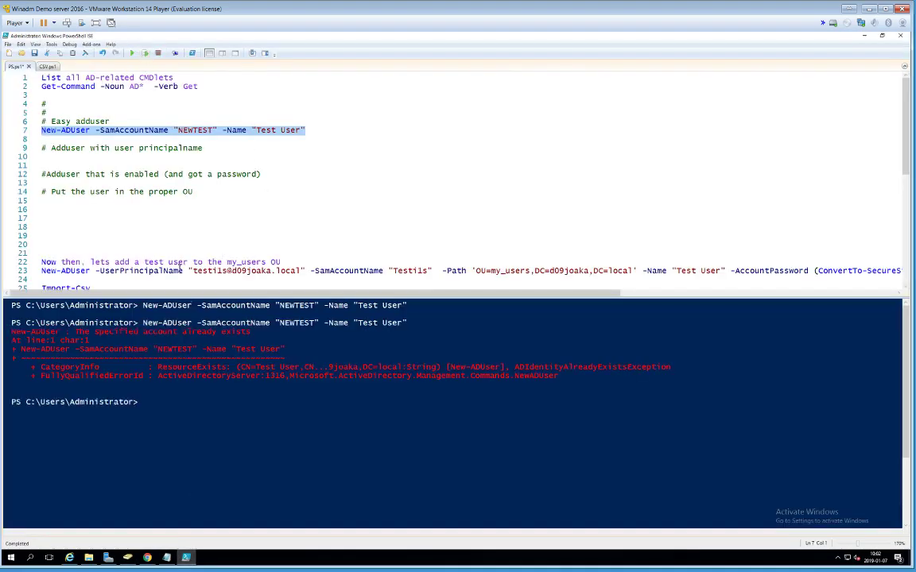
{"action": "left_click", "coordinate": [261, 384]}
Step: Delete Test User from the Users container, then return to PowerShell ISE
{"action": "left_click", "coordinate": [127, 558]}
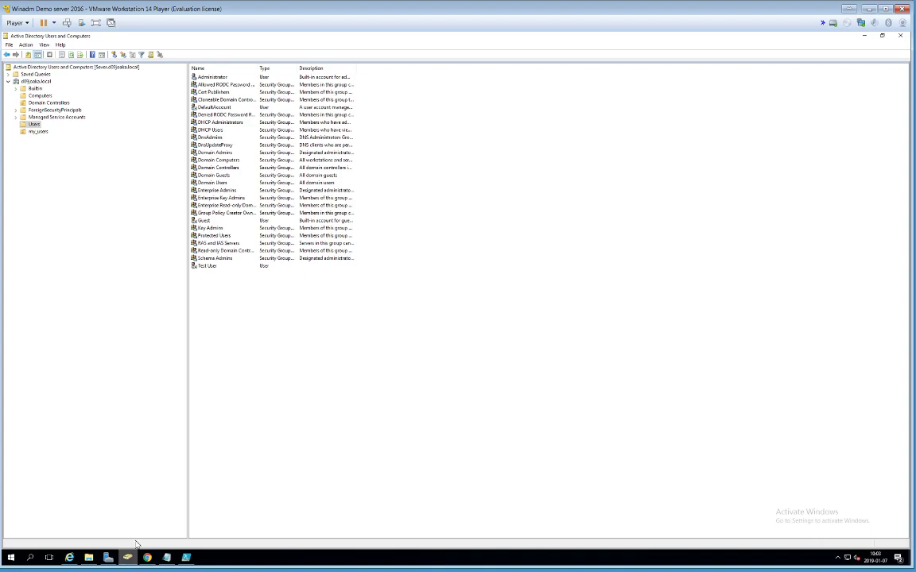
{"action": "left_click", "coordinate": [218, 267]}
{"action": "key", "text": "Delete"}
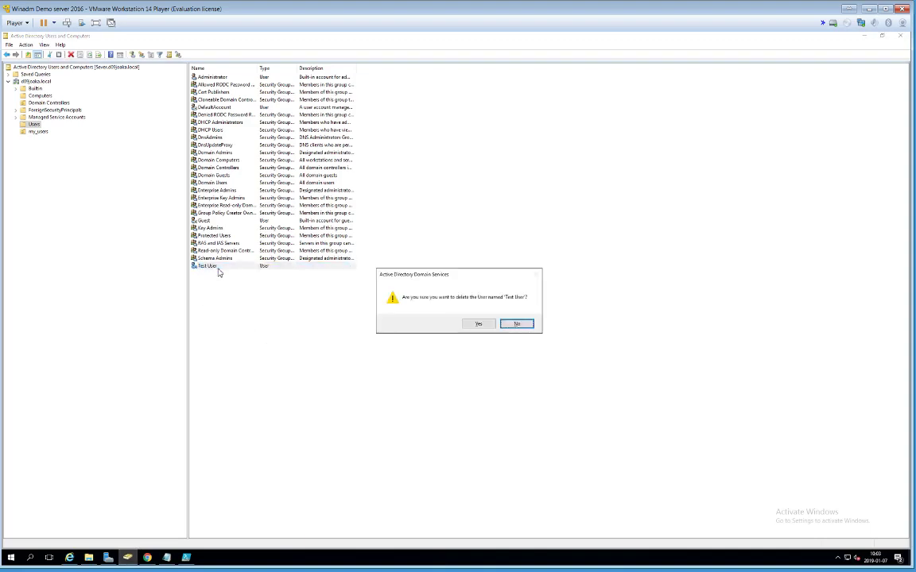
{"action": "key", "text": "y"}
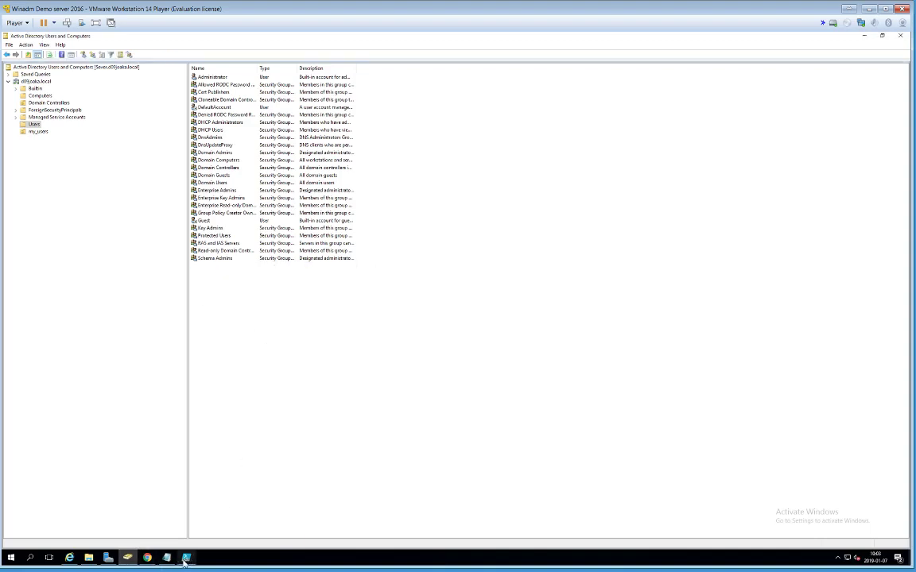
{"action": "left_click", "coordinate": [186, 558]}
{"action": "left_click", "coordinate": [253, 142]}
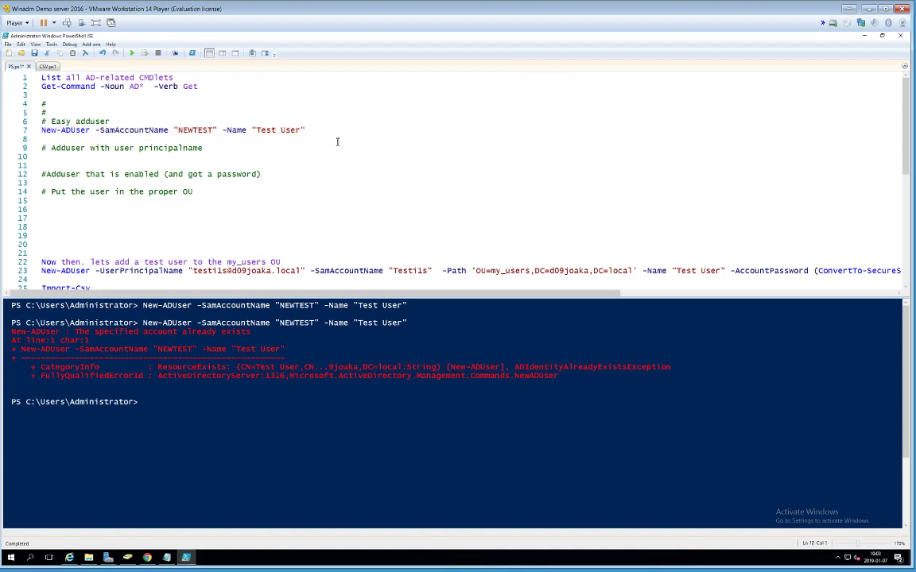
{"action": "left_click", "coordinate": [321, 131]}
{"action": "type", "text": "-"}
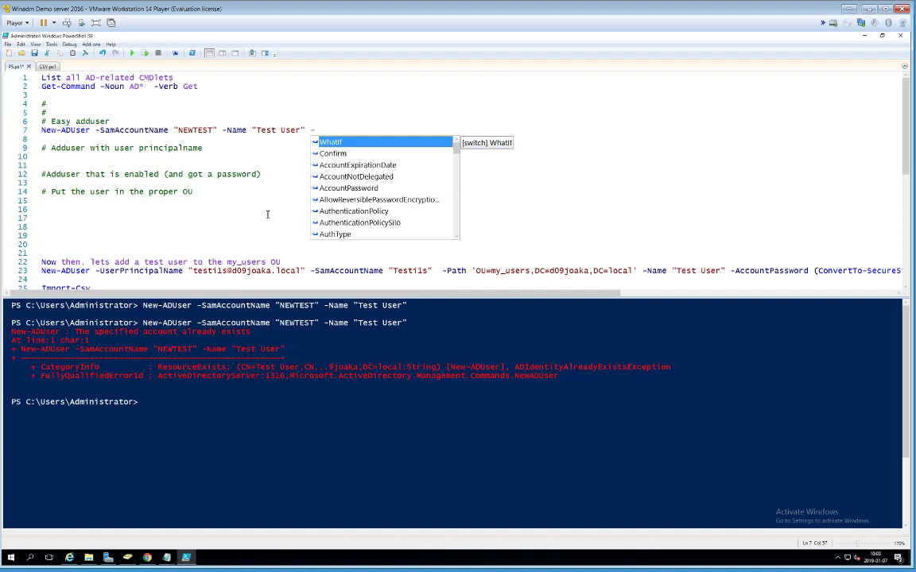
{"action": "key", "text": "Down"}
{"action": "key", "text": "Down"}
{"action": "key", "text": "Down"}
{"action": "key", "text": "Down"}
{"action": "key", "text": "Down"}
{"action": "key", "text": "Down"}
{"action": "key", "text": "Down"}
{"action": "key", "text": "Down"}
{"action": "key", "text": "Down"}
{"action": "key", "text": "Down"}
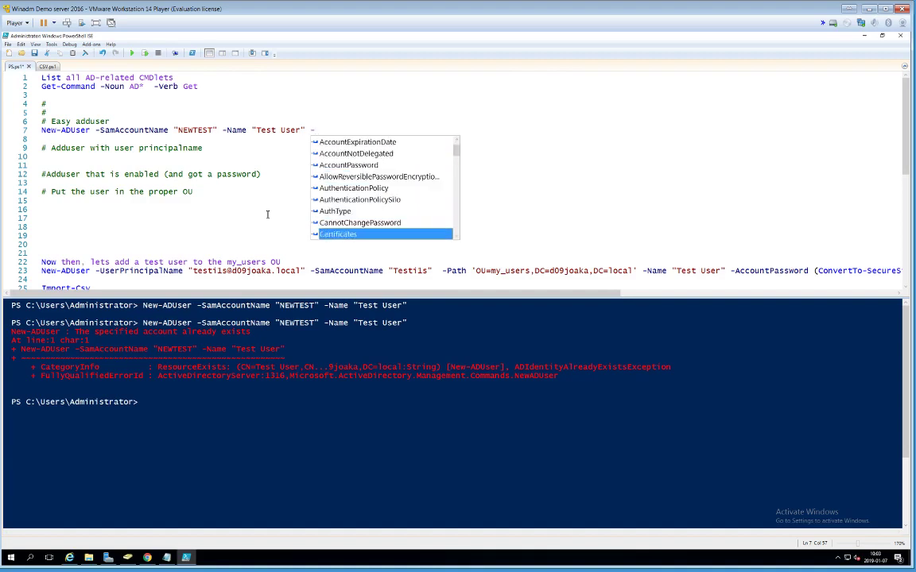
{"action": "key", "text": "Down"}
{"action": "key", "text": "Down"}
{"action": "key", "text": "Down"}
{"action": "key", "text": "Down"}
{"action": "key", "text": "Down"}
{"action": "key", "text": "Down"}
{"action": "key", "text": "Down"}
{"action": "key", "text": "Down"}
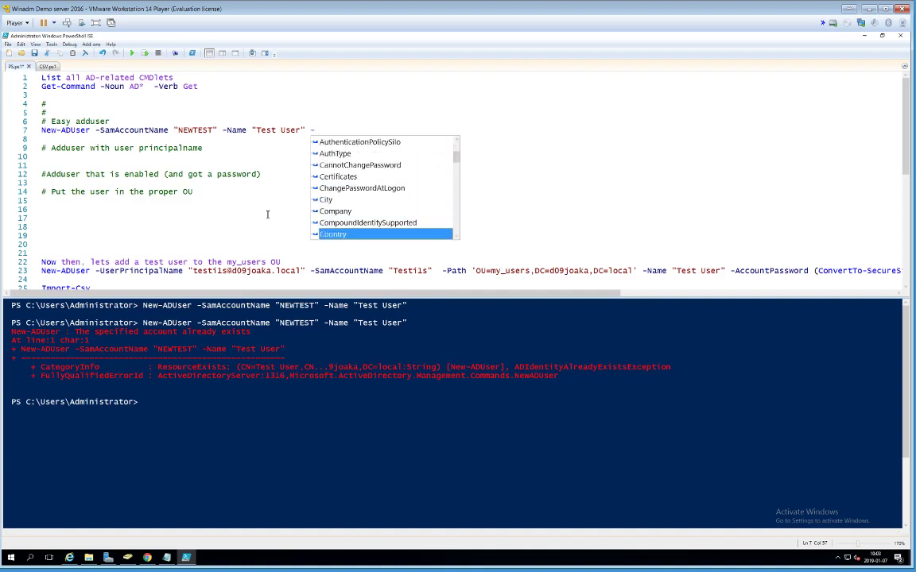
{"action": "key", "text": "Down"}
{"action": "key", "text": "Down"}
{"action": "key", "text": "Down"}
{"action": "key", "text": "Down"}
{"action": "key", "text": "Down"}
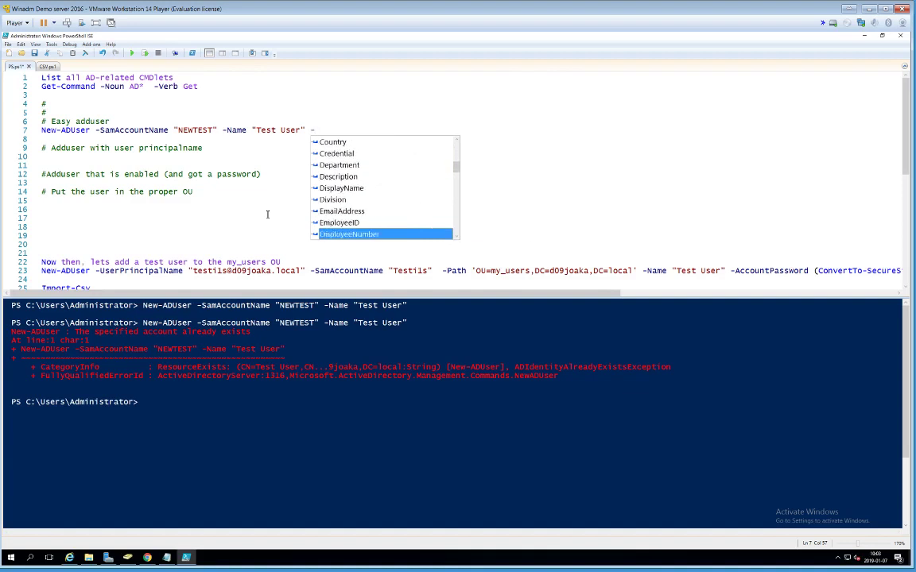
{"action": "key", "text": "Up"}
{"action": "key", "text": "Up"}
{"action": "key", "text": "Up"}
{"action": "key", "text": "Up"}
{"action": "key", "text": "Up"}
{"action": "key", "text": "Up"}
{"action": "key", "text": "Up"}
{"action": "key", "text": "Up"}
{"action": "key", "text": "Up"}
{"action": "key", "text": "Up"}
{"action": "key", "text": "Up"}
{"action": "key", "text": "Up"}
{"action": "key", "text": "Up"}
{"action": "key", "text": "Up"}
{"action": "key", "text": "Up"}
{"action": "key", "text": "Up"}
{"action": "key", "text": "Up"}
{"action": "key", "text": "Up"}
{"action": "key", "text": "Up"}
{"action": "key", "text": "Up"}
{"action": "key", "text": "Up"}
{"action": "key", "text": "Up"}
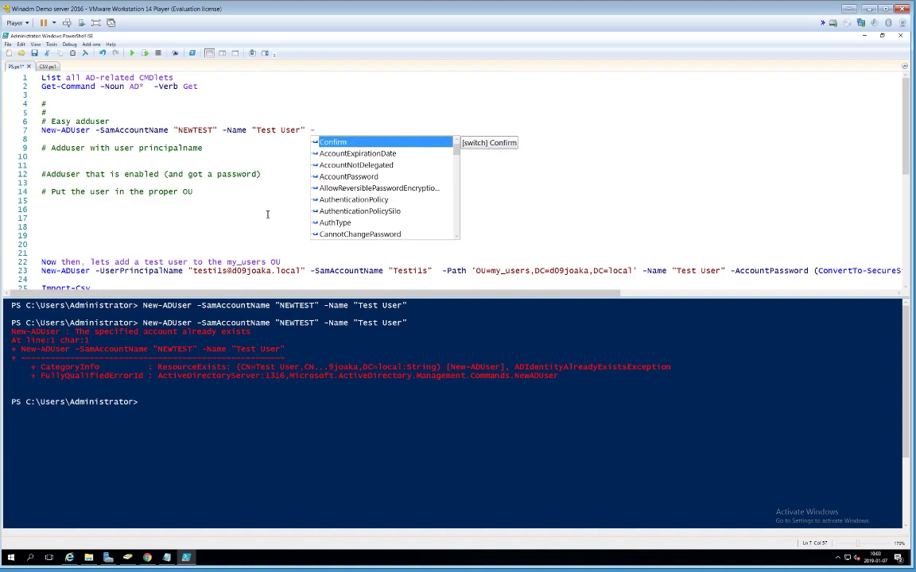
{"action": "type", "text": "Us"}
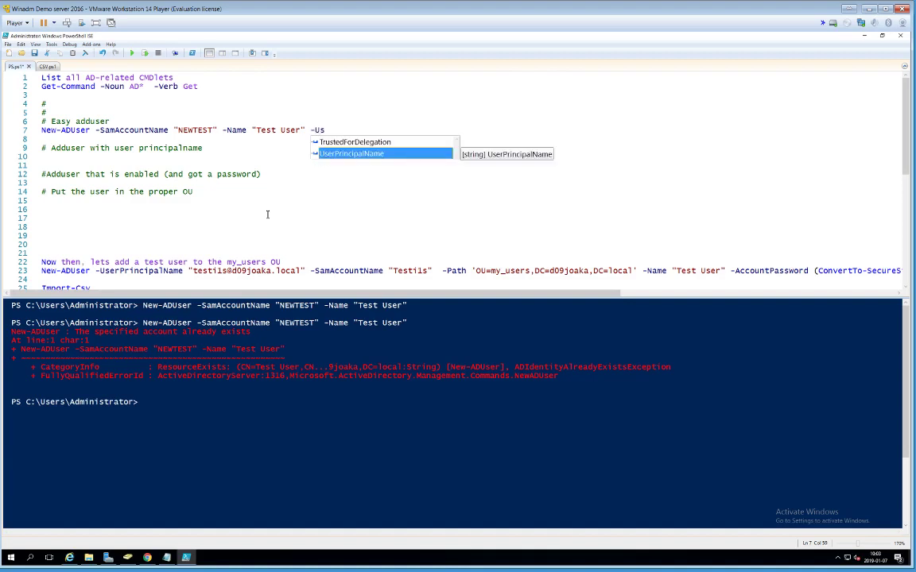
{"action": "key", "text": "Return"}
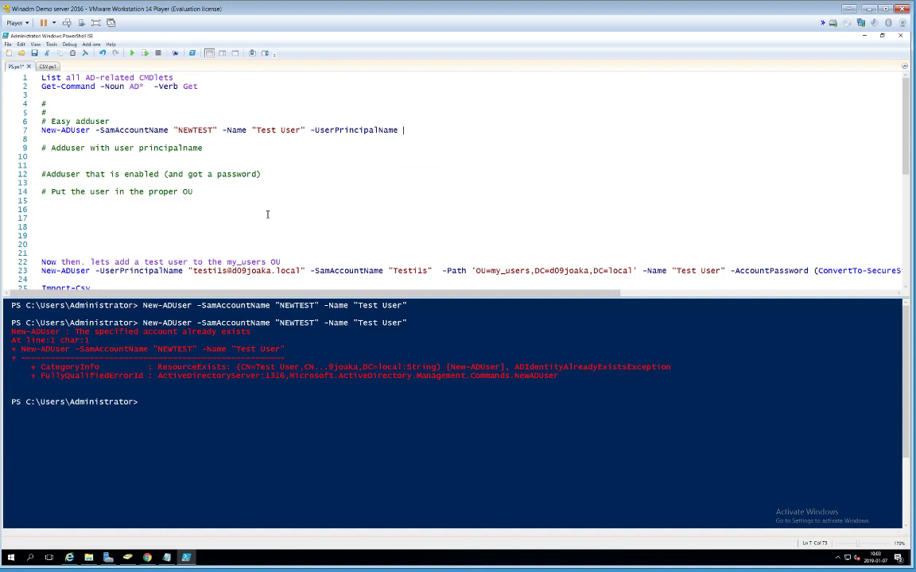
{"action": "type", "text": "\""}
{"action": "type", "text": "t"}
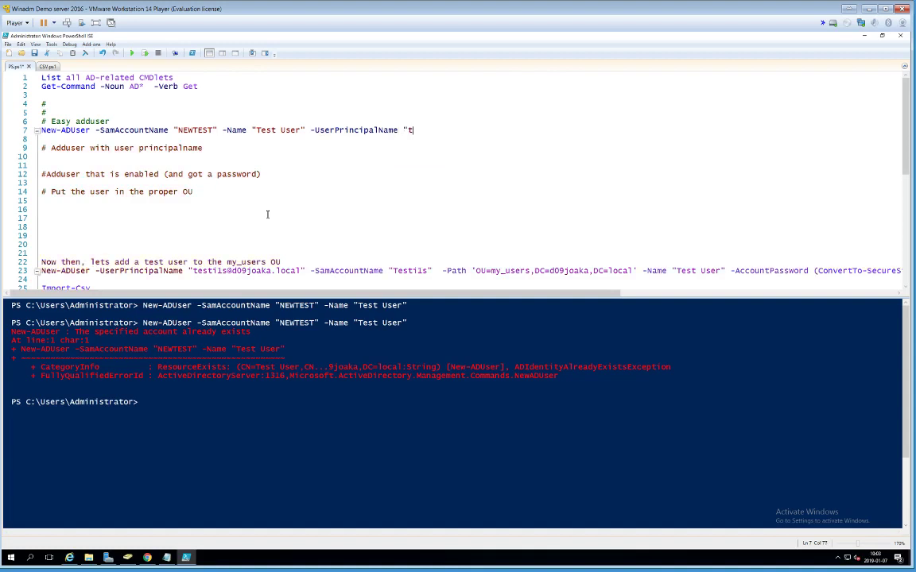
{"action": "type", "text": "est@test.com\""}
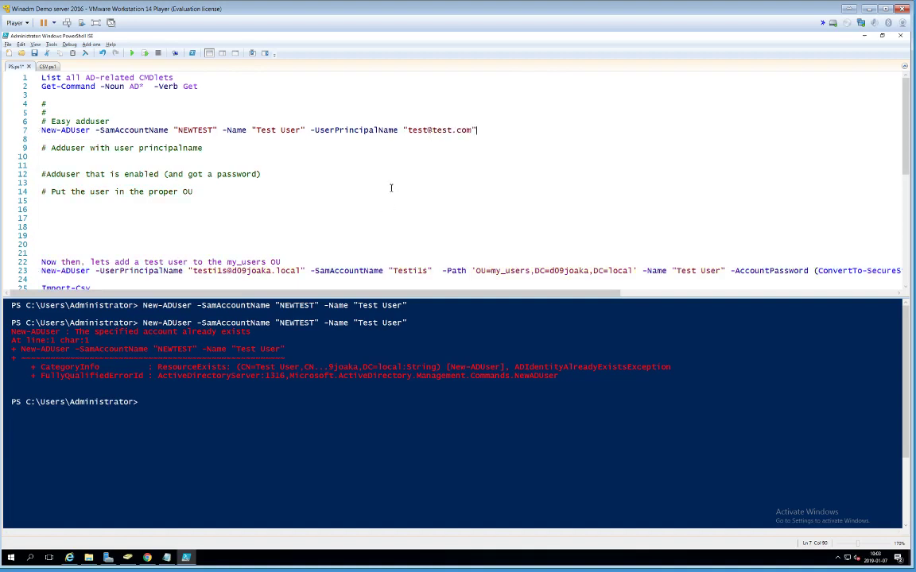
{"action": "key", "text": "shift+Up"}
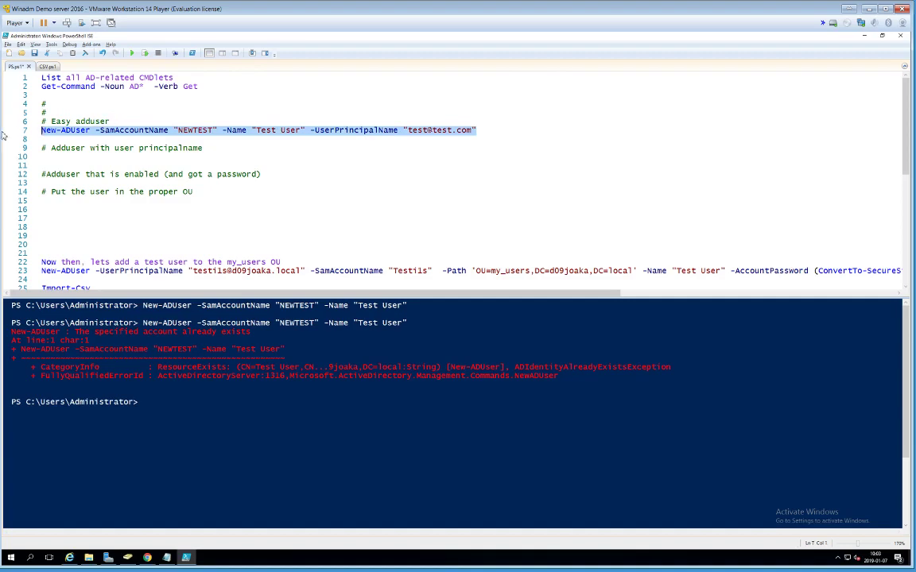
{"action": "left_click", "coordinate": [145, 53]}
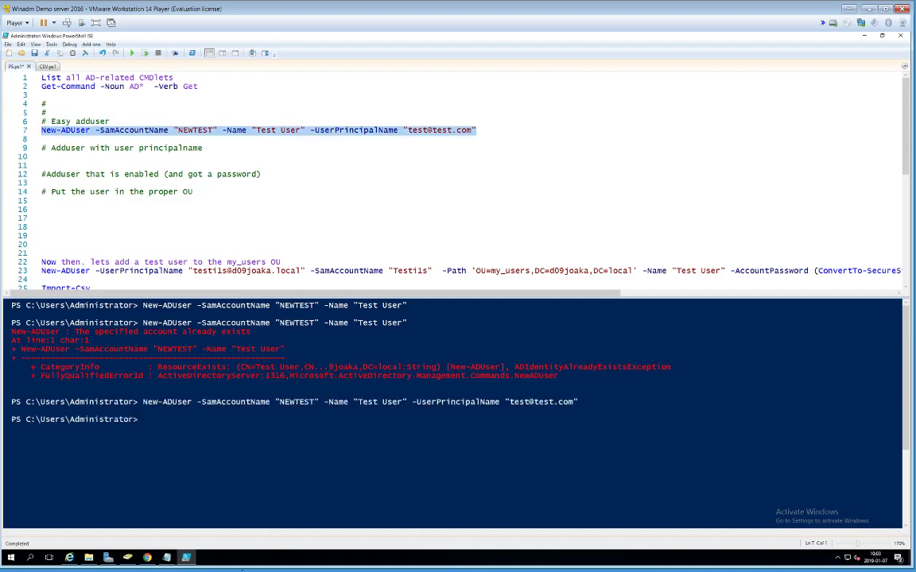
{"action": "left_click", "coordinate": [127, 558]}
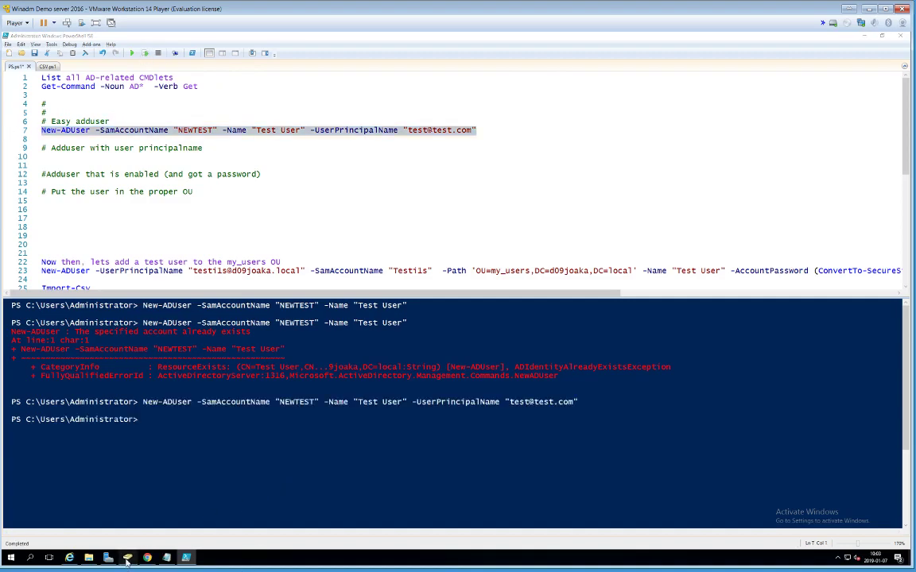
{"action": "left_click", "coordinate": [32, 117]}
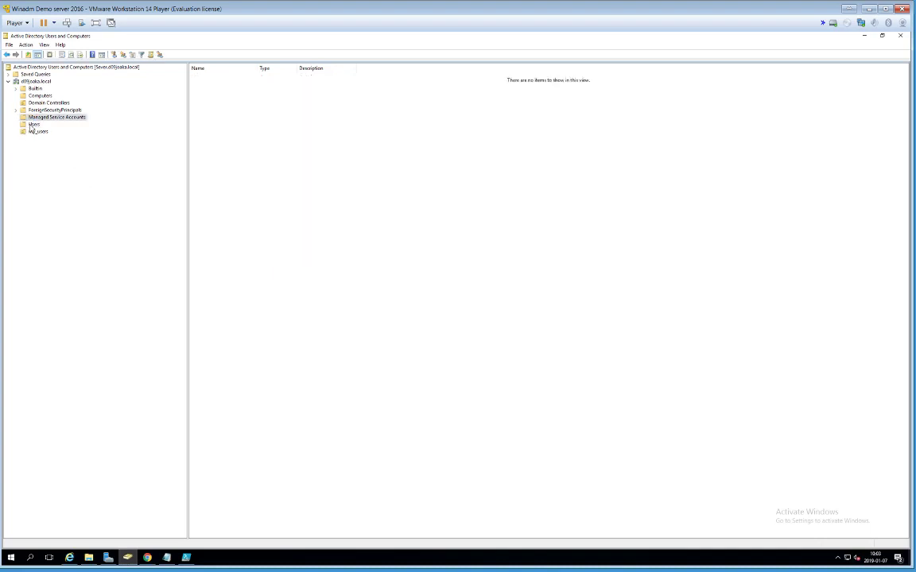
{"action": "left_click", "coordinate": [31, 124]}
{"action": "left_click", "coordinate": [74, 55]}
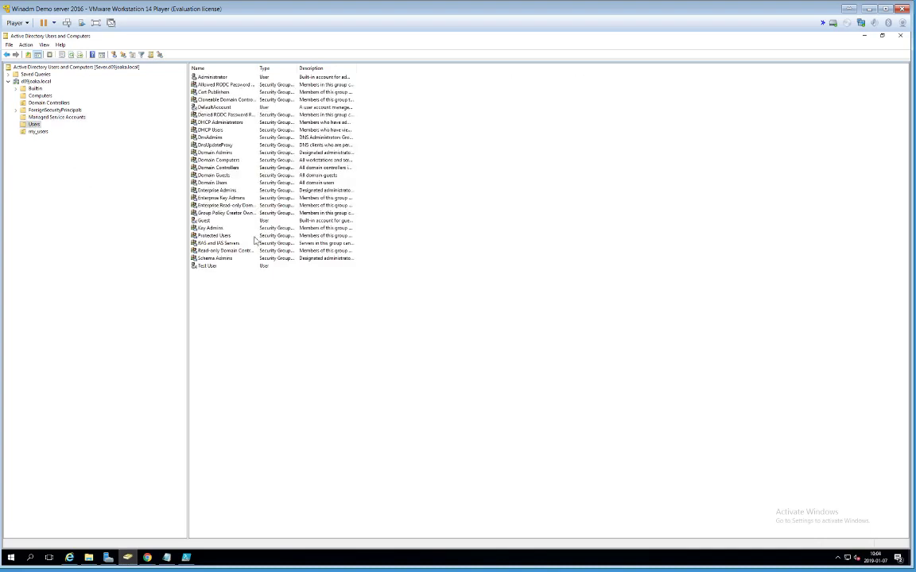
{"action": "double_click", "coordinate": [225, 266]}
{"action": "left_click", "coordinate": [493, 223]}
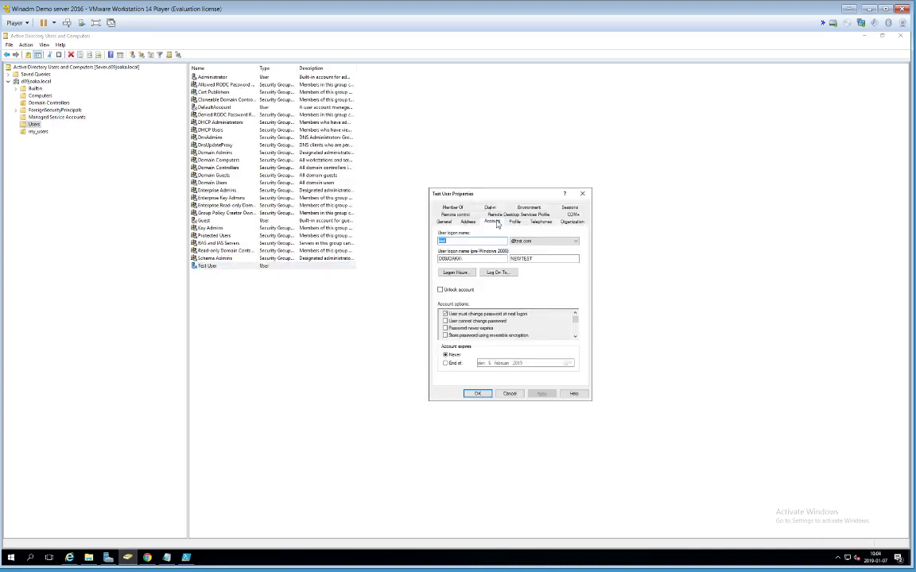